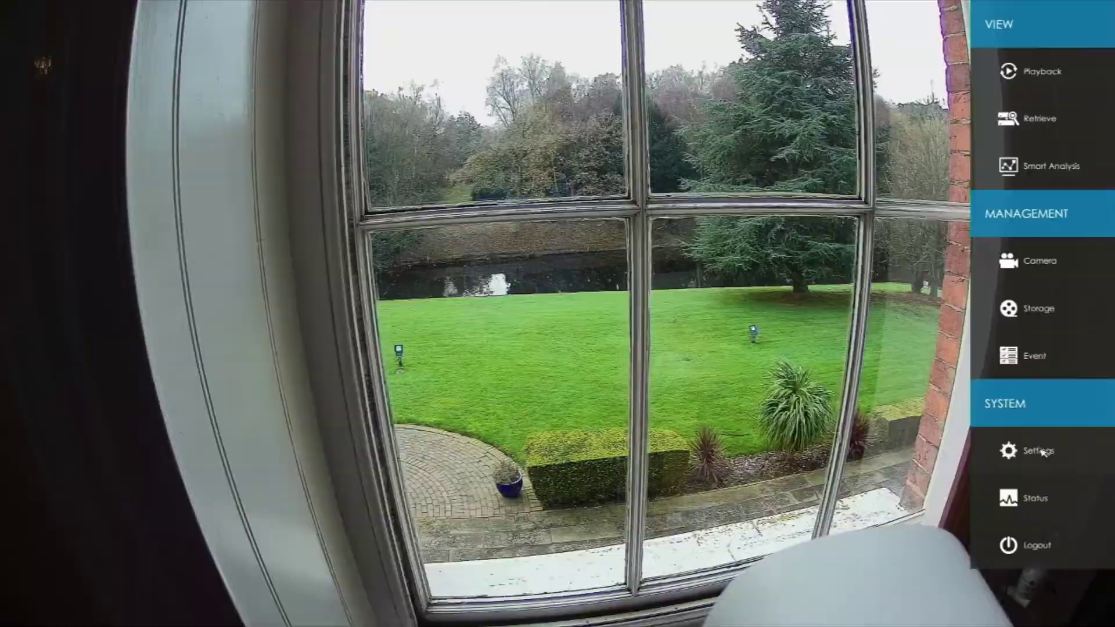
- Open System Settings and go to Network, showing the Basic IPv4 settings with DHCP enabled
click(1042, 451)
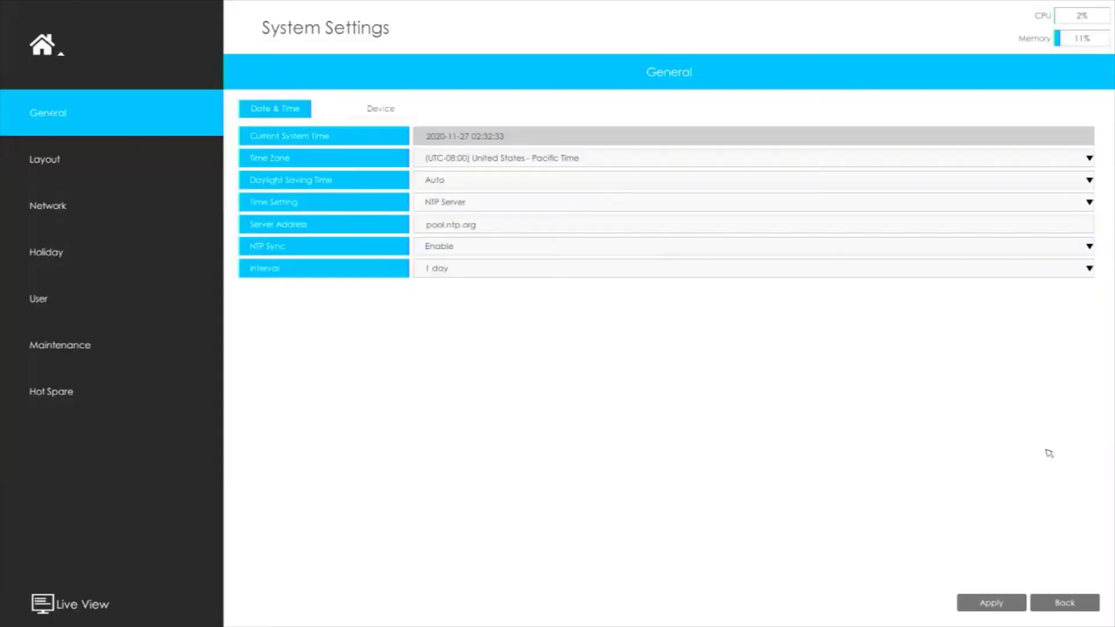
click(66, 210)
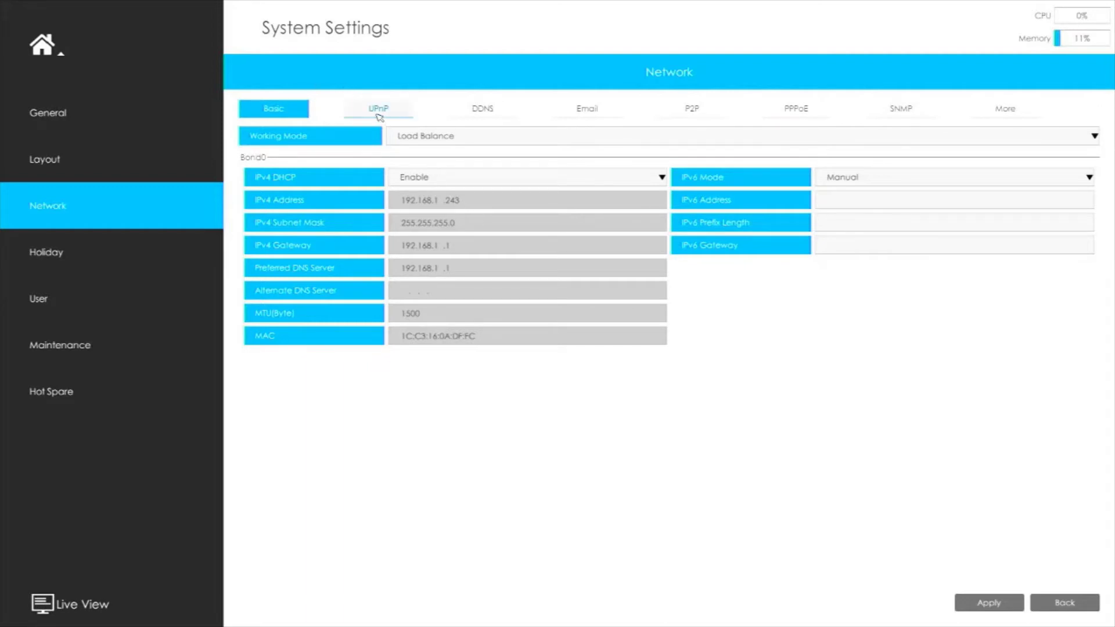
- Browse the UPnP, DDNS, Email and P2P network sections
click(379, 108)
click(482, 109)
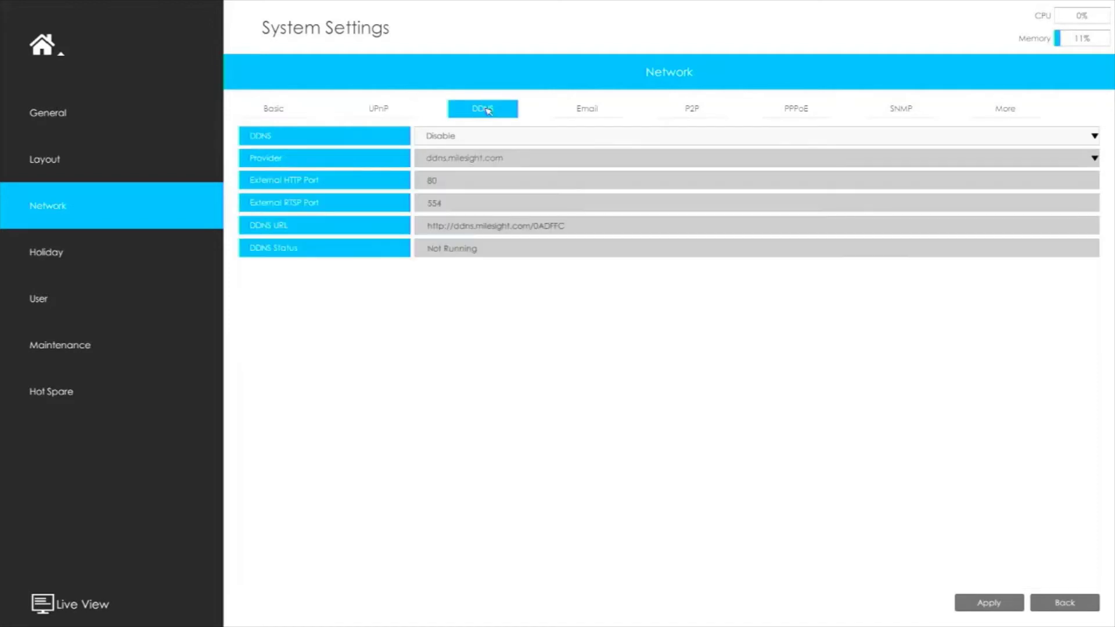
click(586, 108)
click(692, 108)
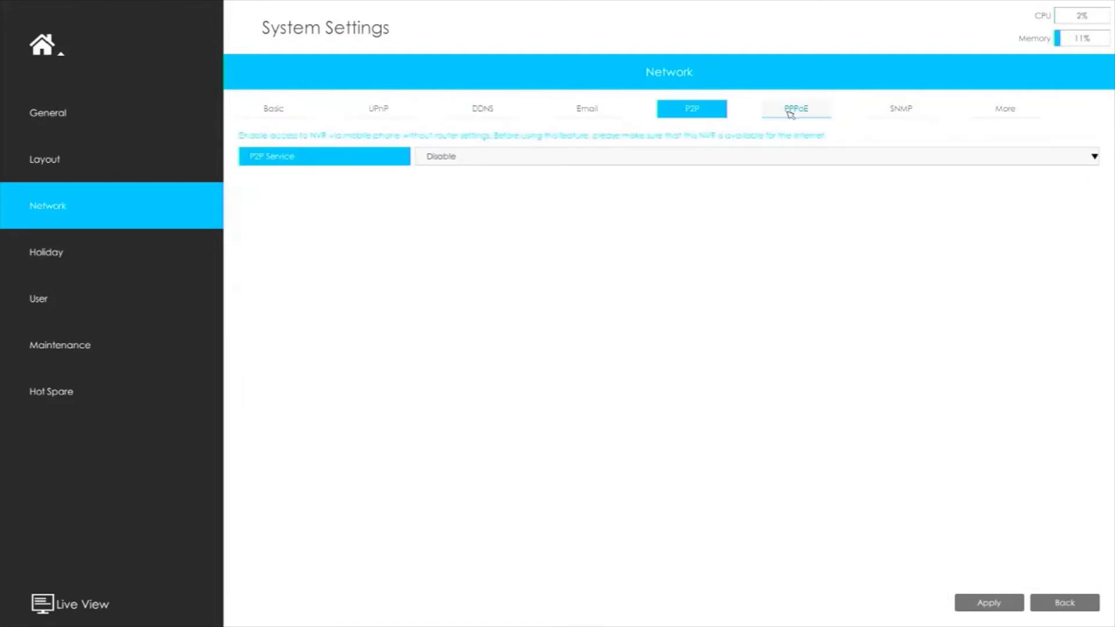
- Check the PPPoE, SNMP and More sections, then return to the disabled P2P page
click(790, 112)
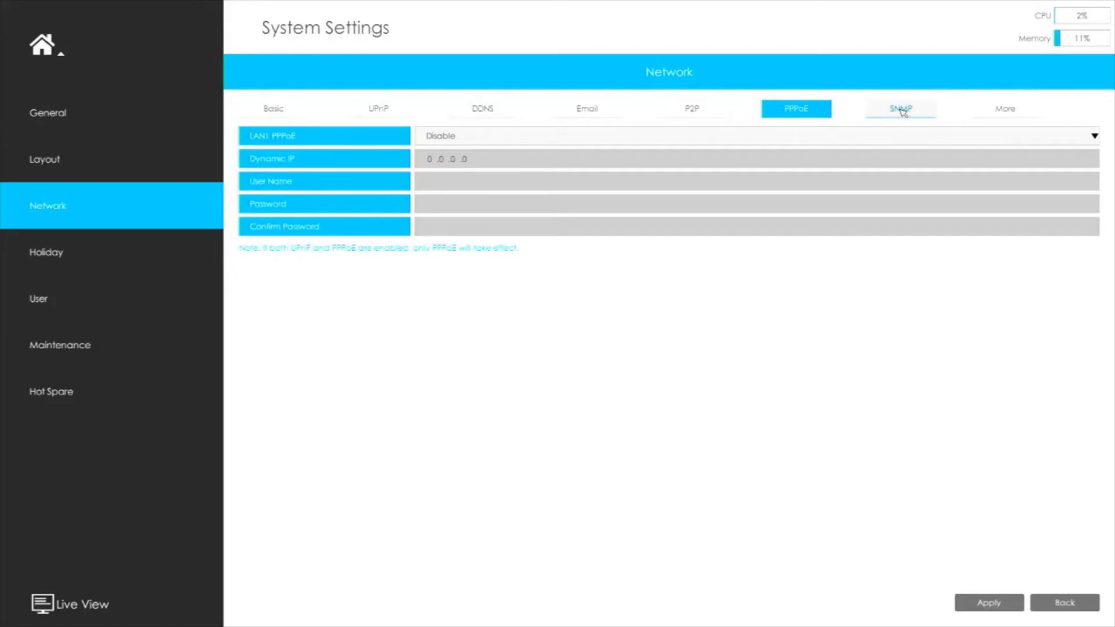
click(904, 111)
click(1004, 110)
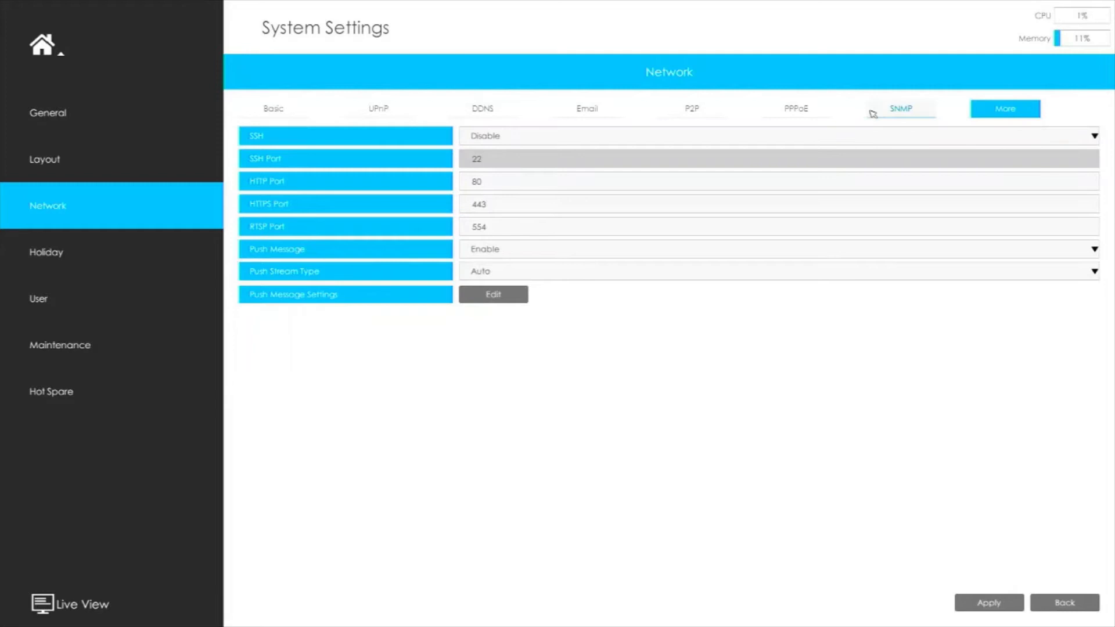
click(691, 111)
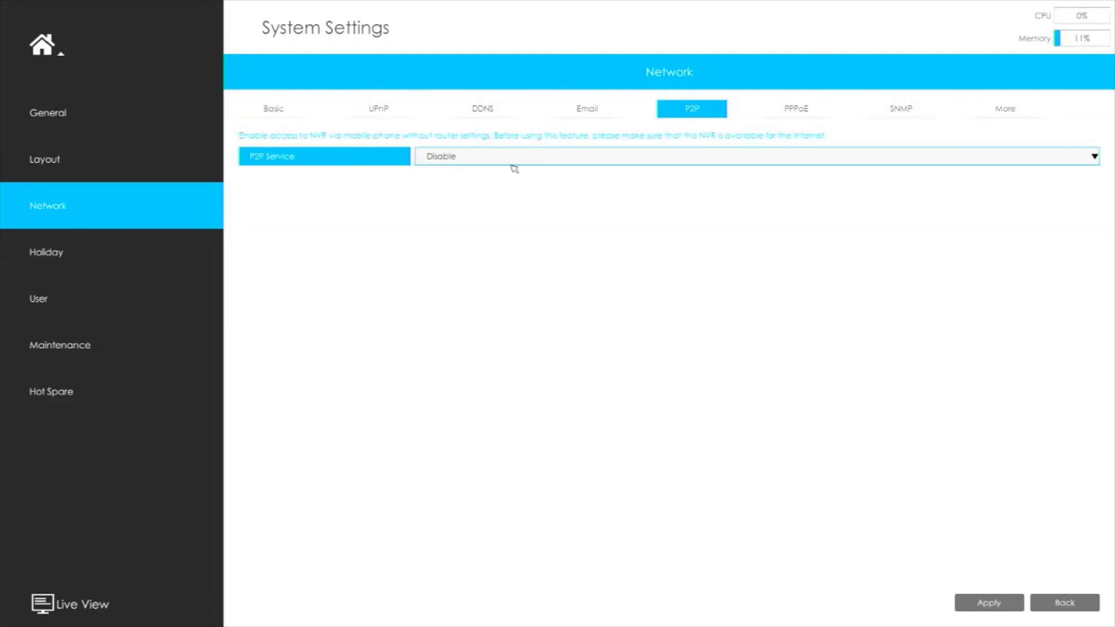
- Set P2P Service to Enable and apply, so status shows Activated with a QR code
click(655, 161)
click(581, 193)
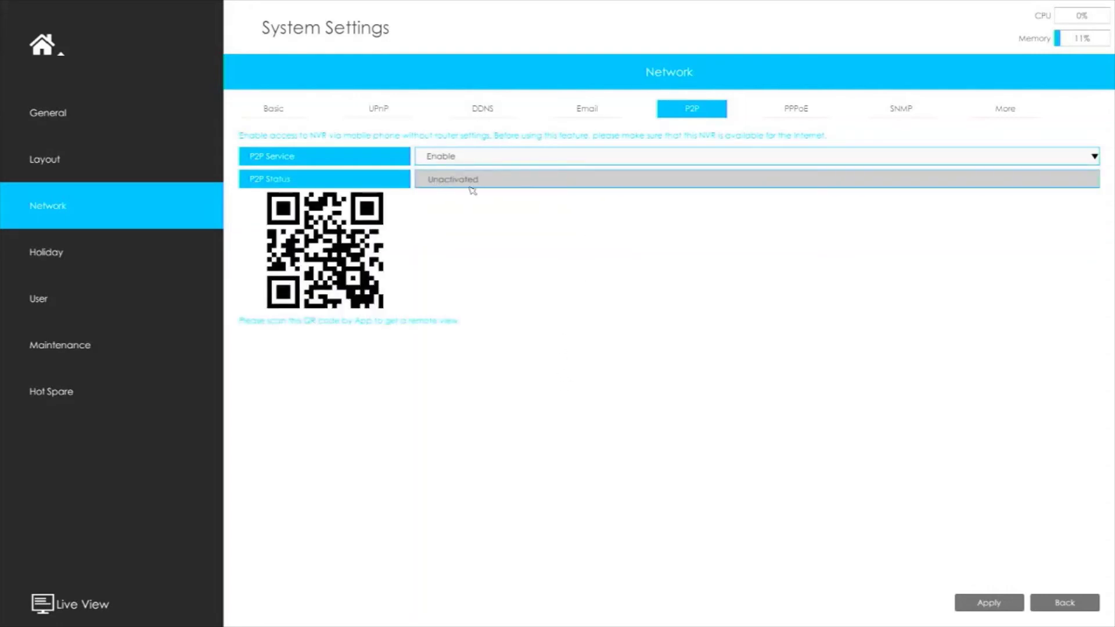
click(989, 605)
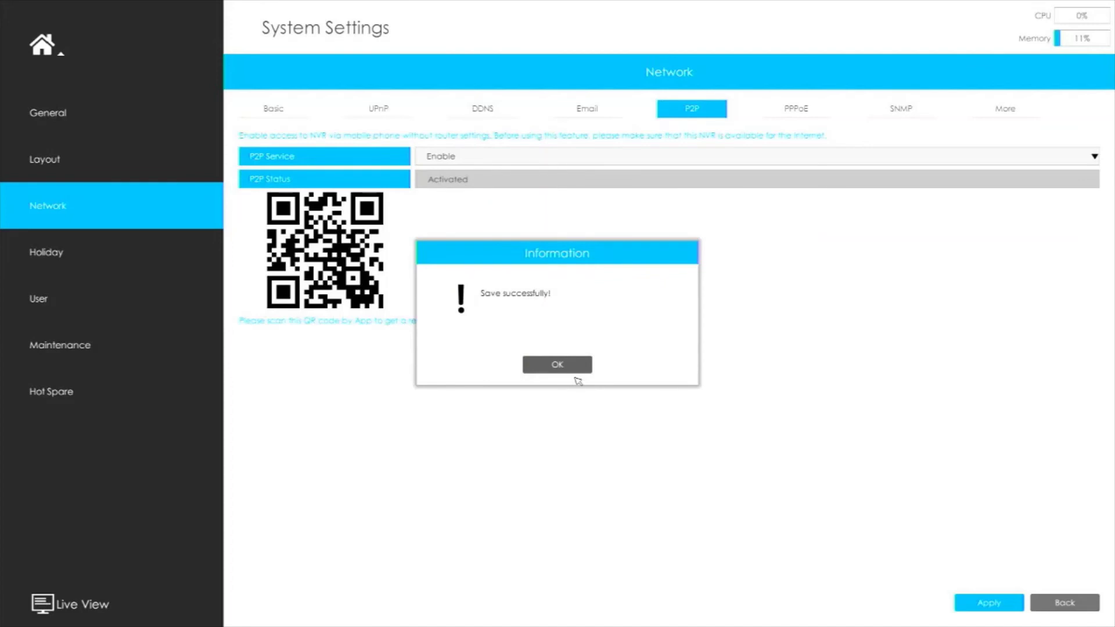
- Close the 'Save successfully' Information dialog with OK
click(567, 367)
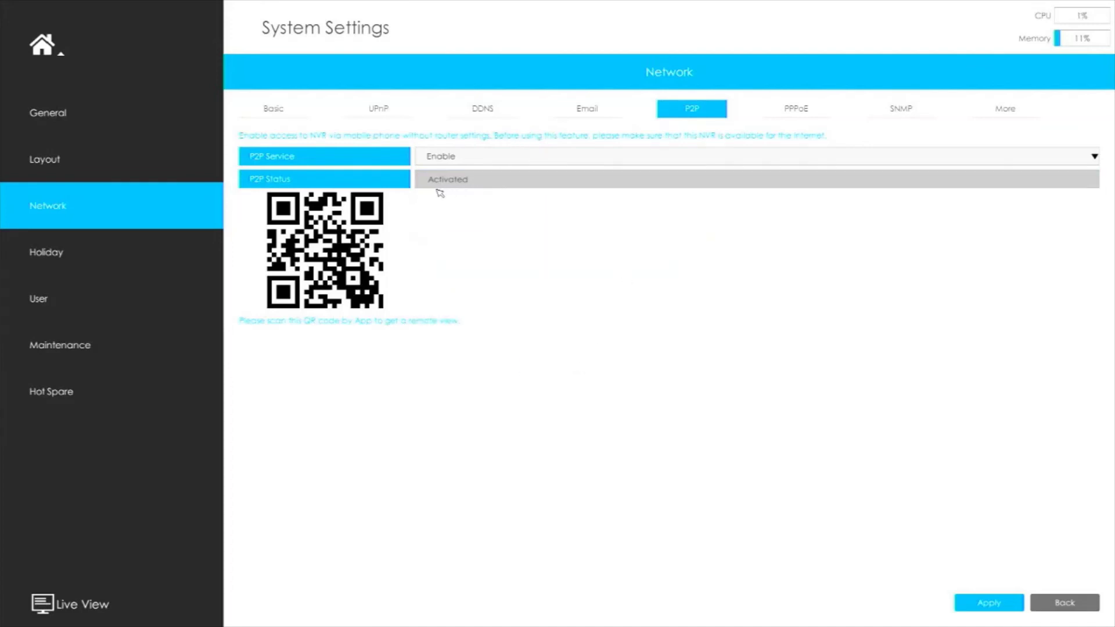